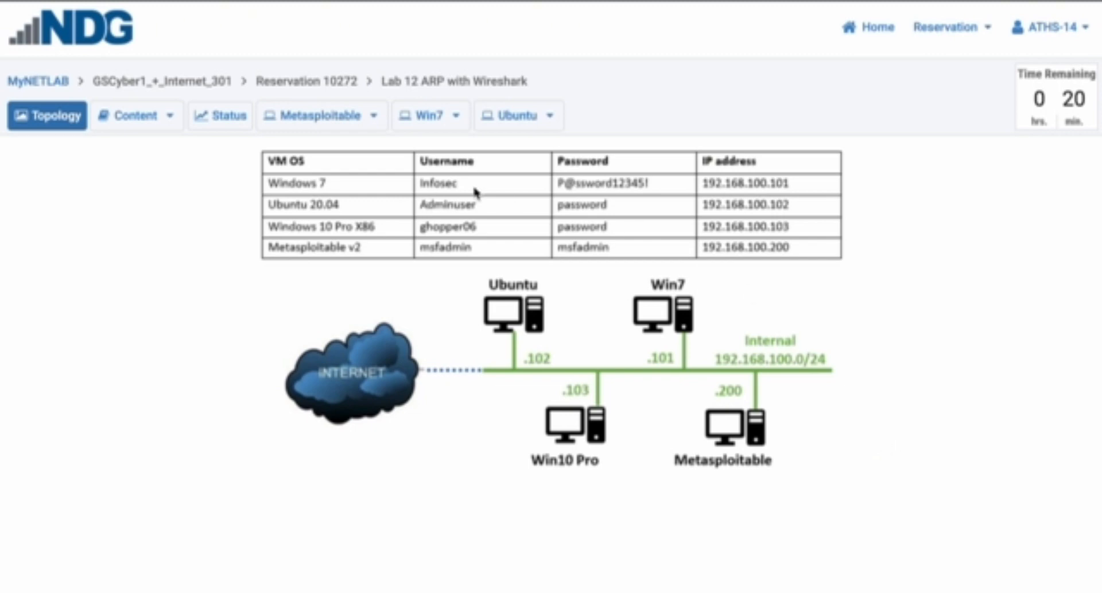
# Step: Log in to the Win7 machine with the InfoSec account password and postpone the Windows activation
pyautogui.click(438, 126)
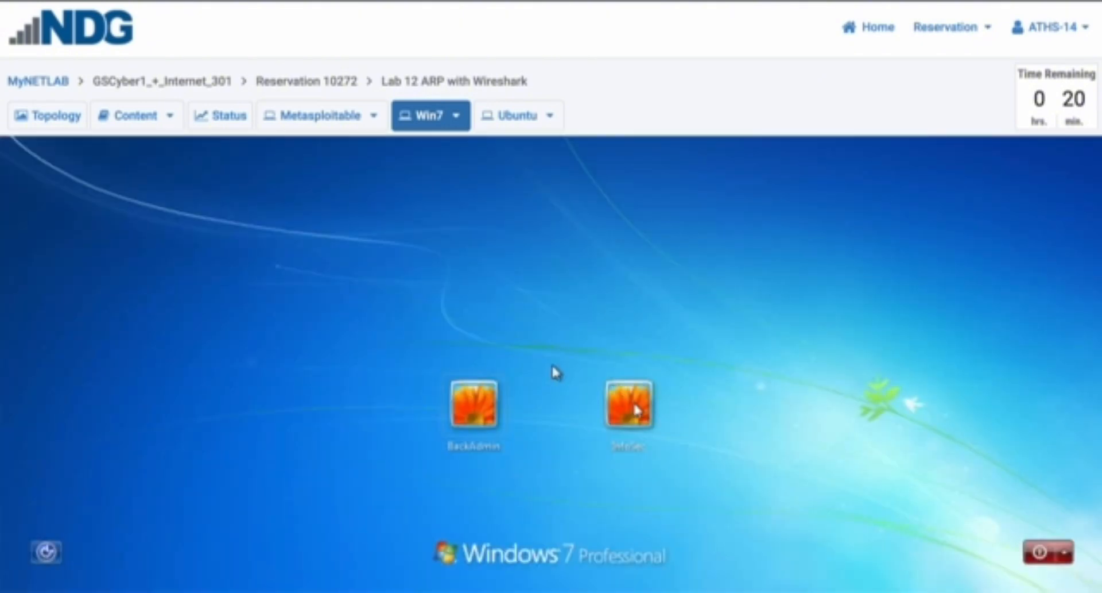
pyautogui.click(630, 403)
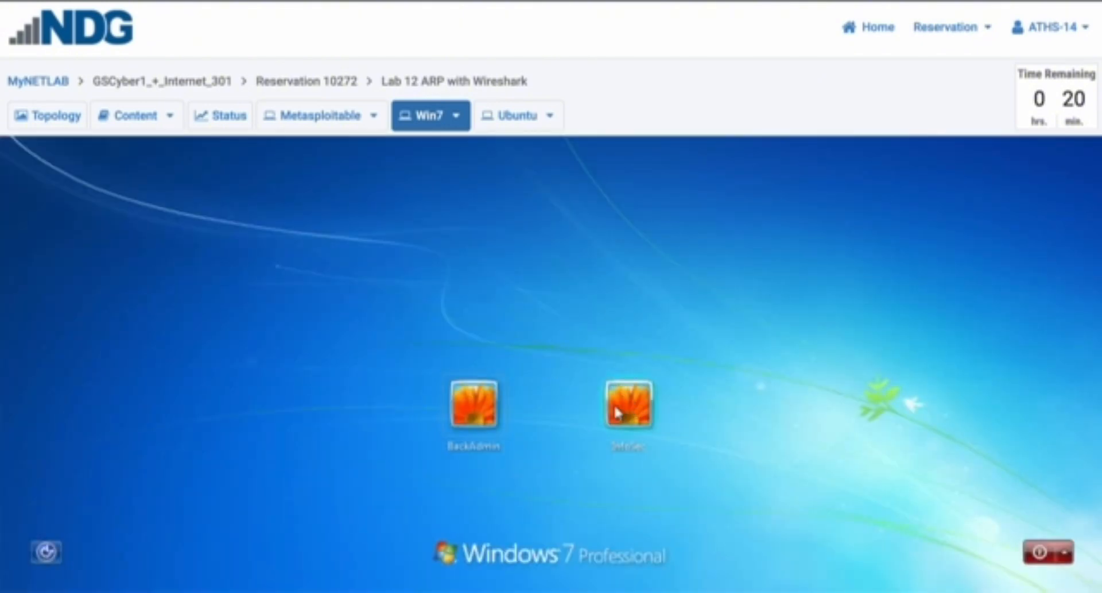
pyautogui.write('••••')
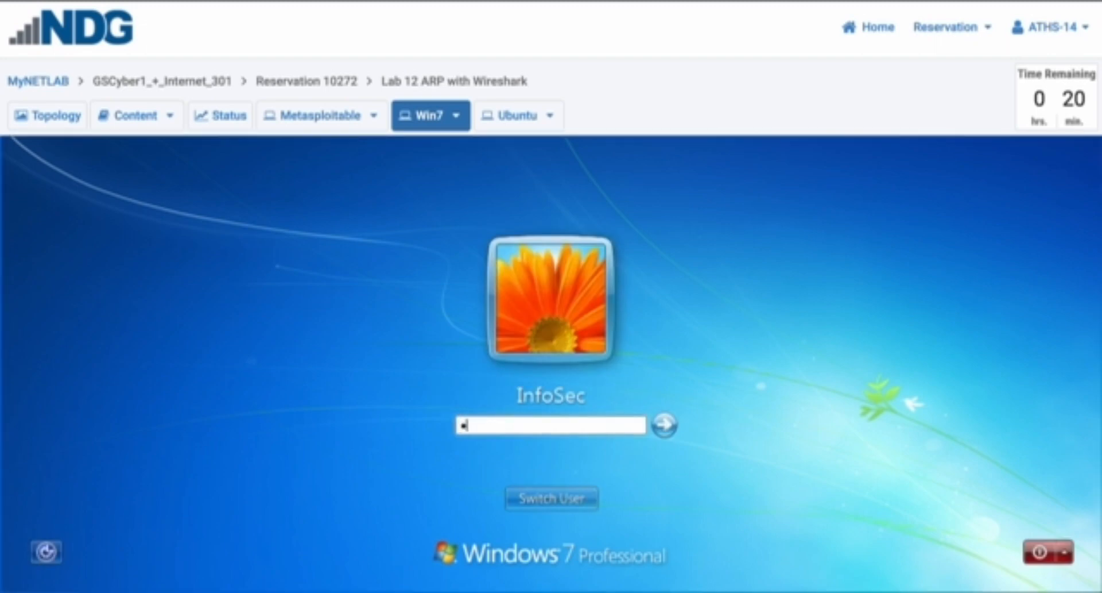
pyautogui.press('BackSpace')
pyautogui.press('BackSpace')
pyautogui.press('BackSpace')
pyautogui.press('BackSpace')
pyautogui.write('•••••••••••••••')
pyautogui.press('Return')
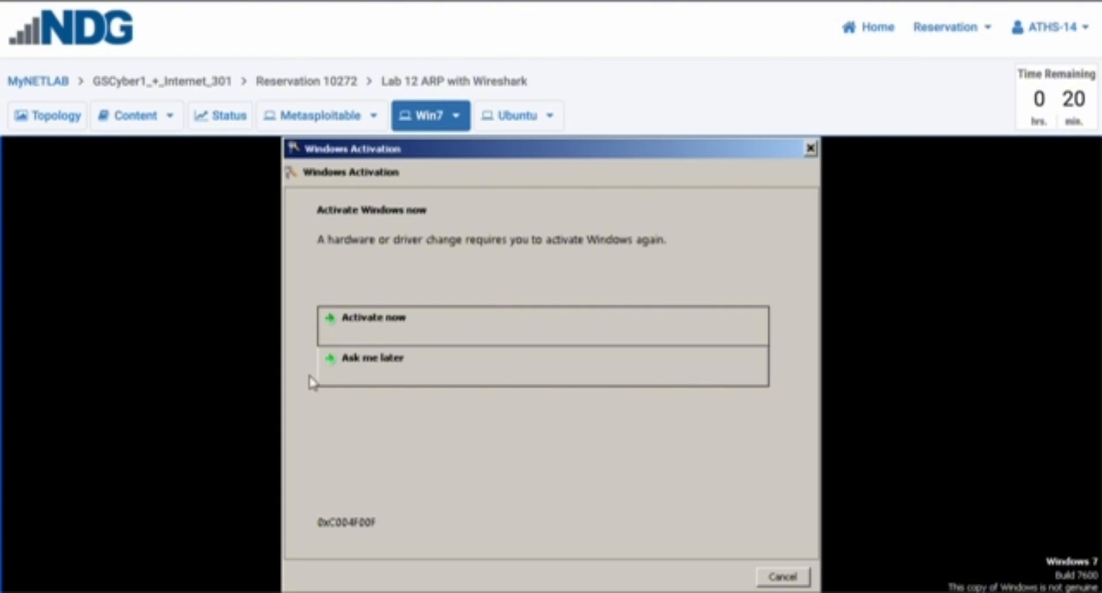
pyautogui.click(367, 374)
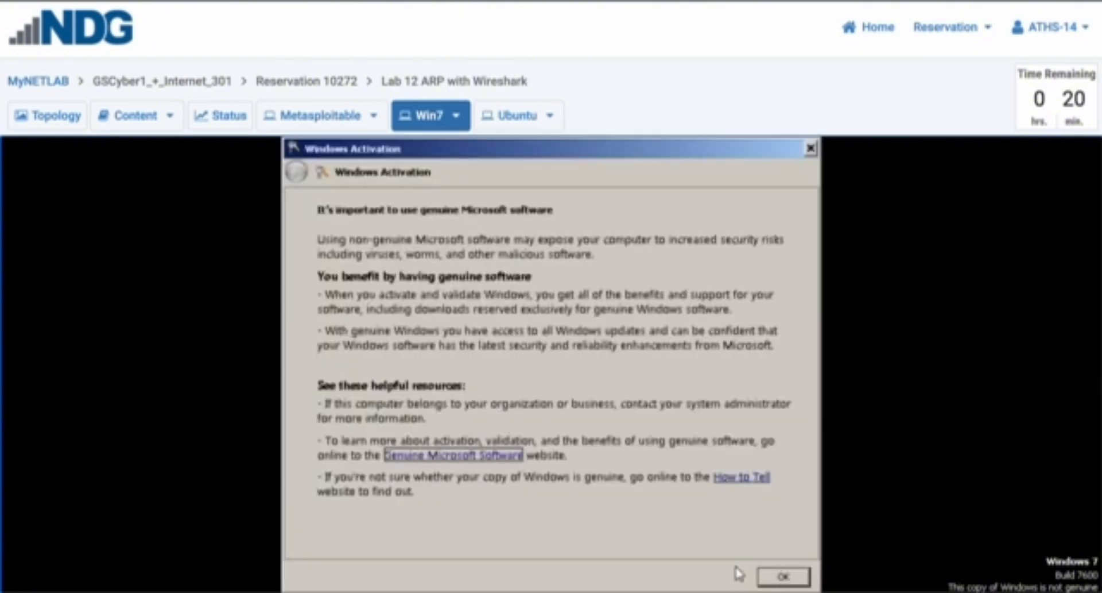
pyautogui.click(783, 576)
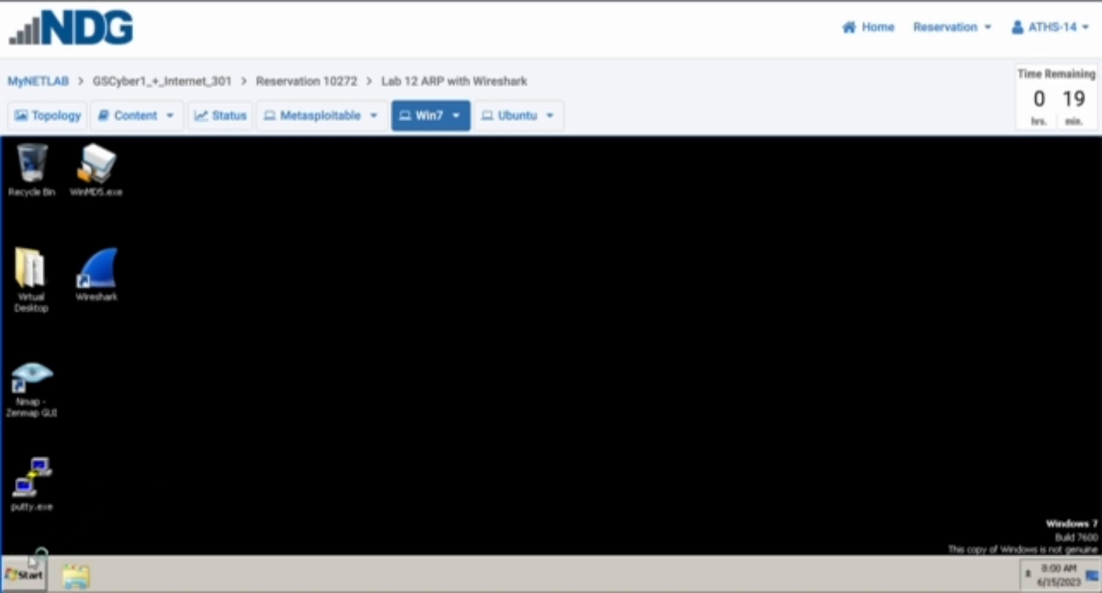
# Step: Open a Command Prompt on the Win7 machine and move its window clear of the desktop icons
pyautogui.click(19, 576)
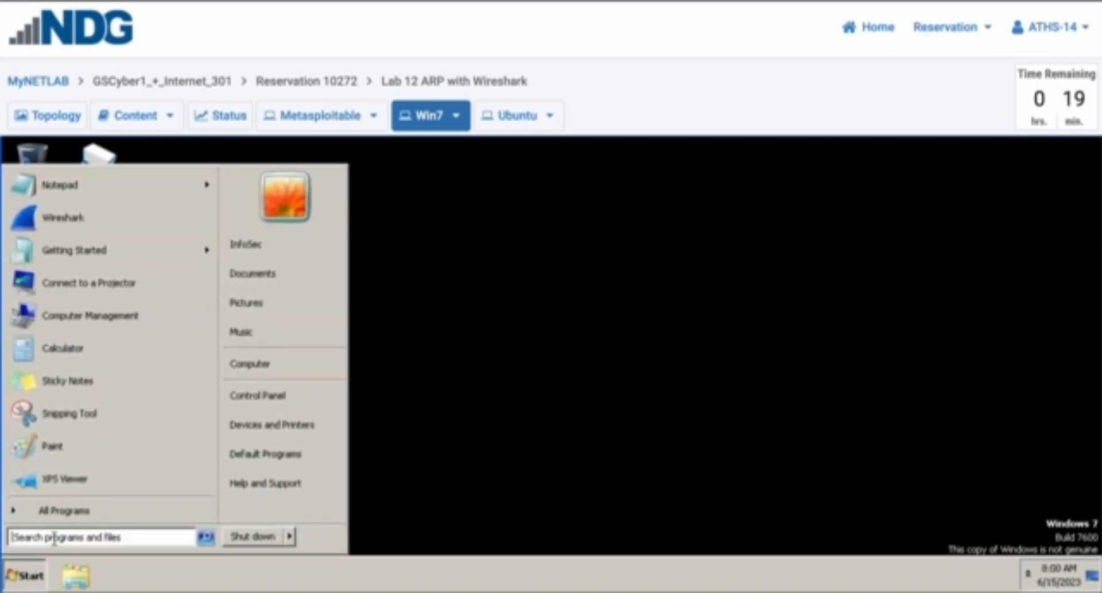
pyautogui.write('cmd')
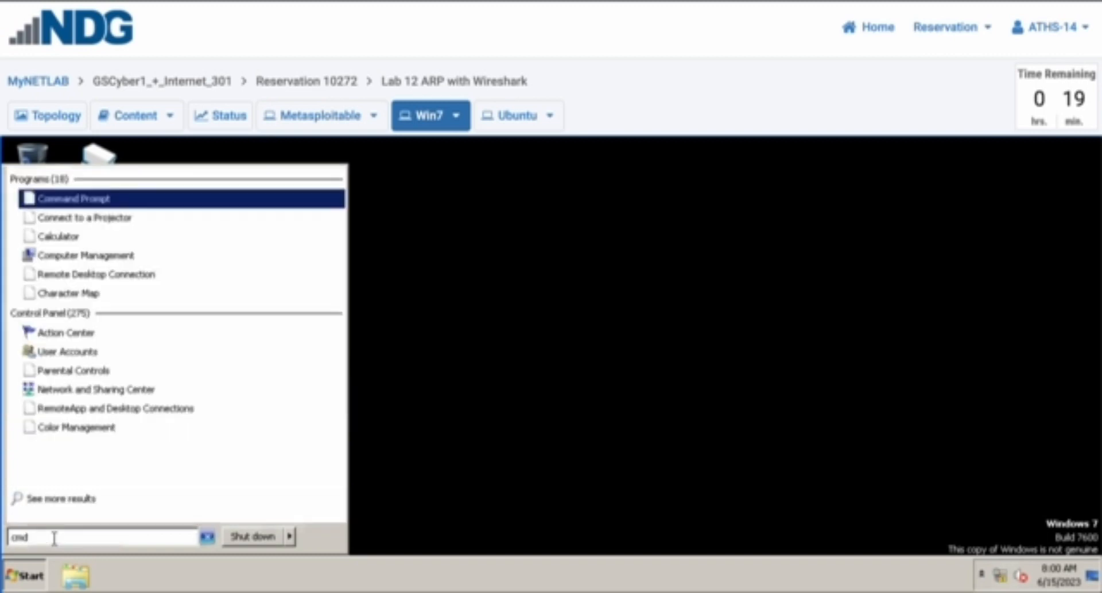
pyautogui.click(57, 200)
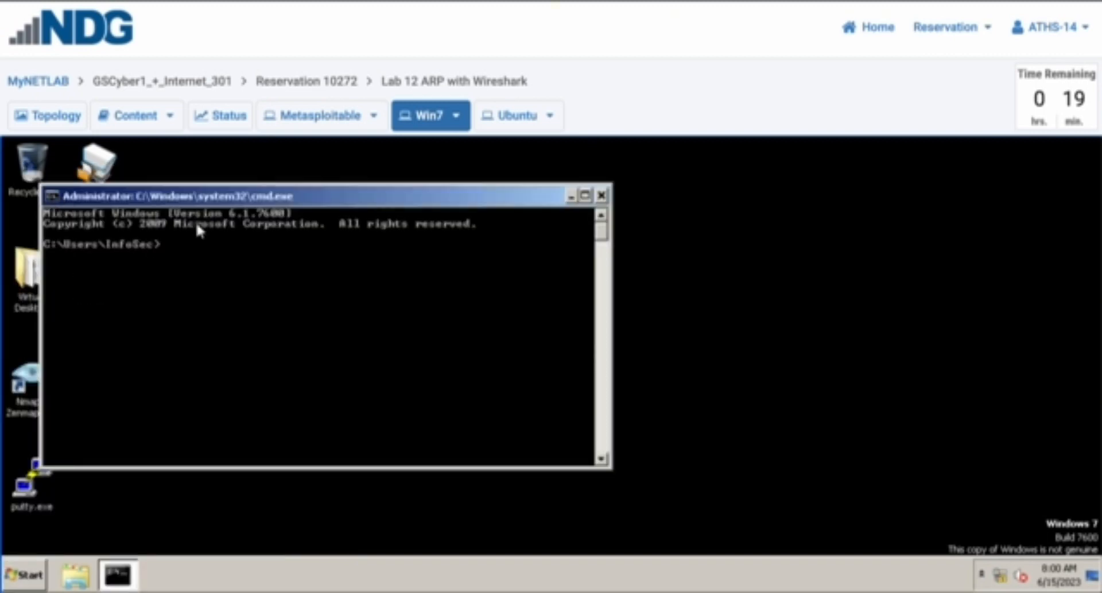
pyautogui.moveTo(331, 193); pyautogui.dragTo(476, 192)
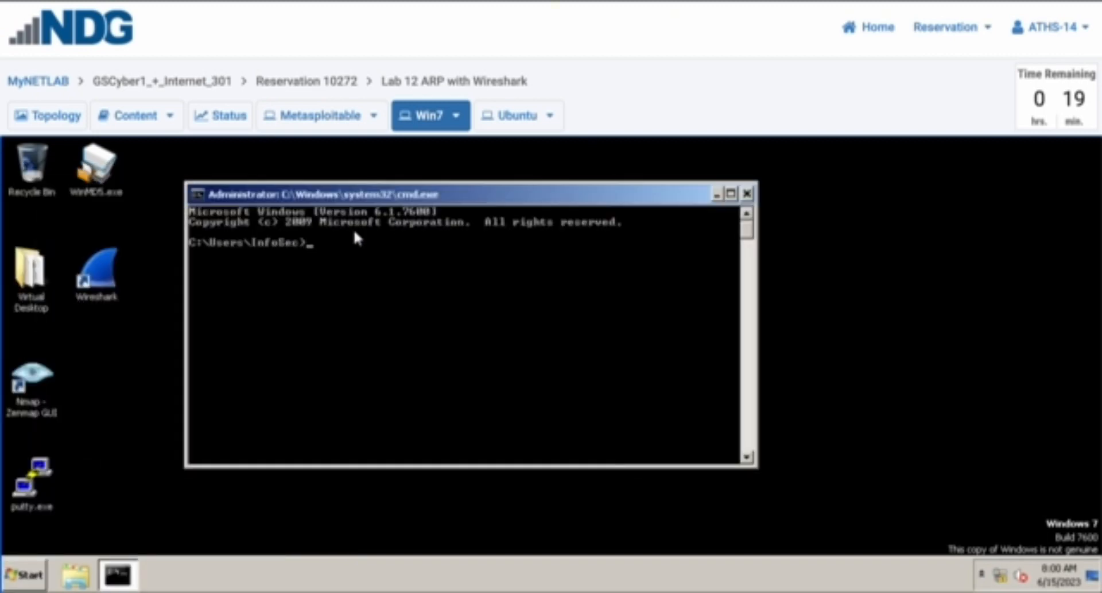
# Step: Run ipconfig /all and review the physical and IPv4 addresses of the Local Area Connection adapter
pyautogui.write('ipconfig /all')
pyautogui.press('Return')
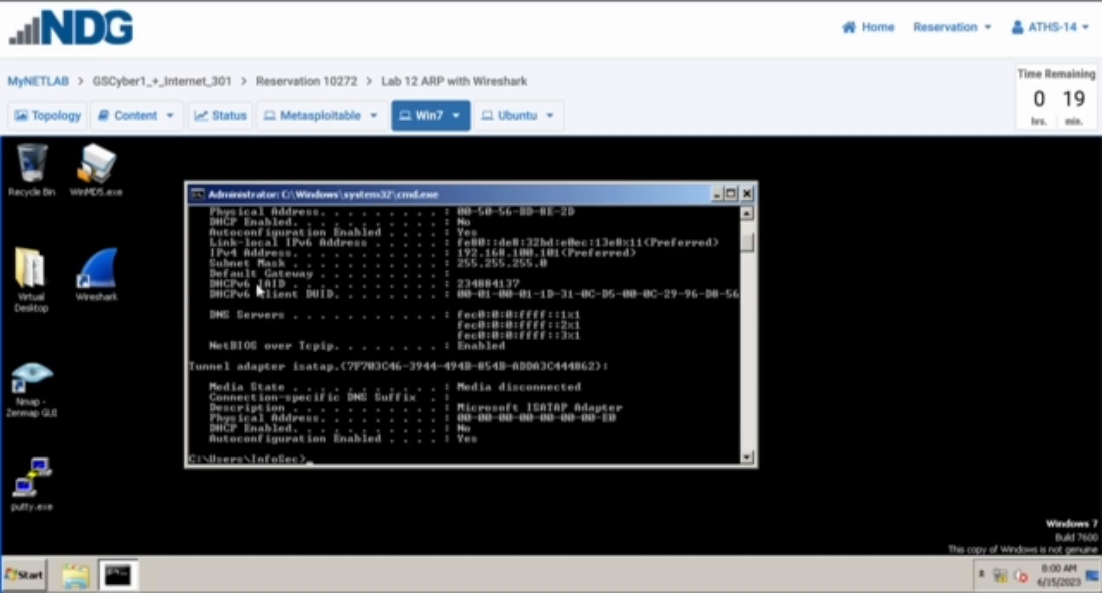
pyautogui.scroll(2, 321, 269)
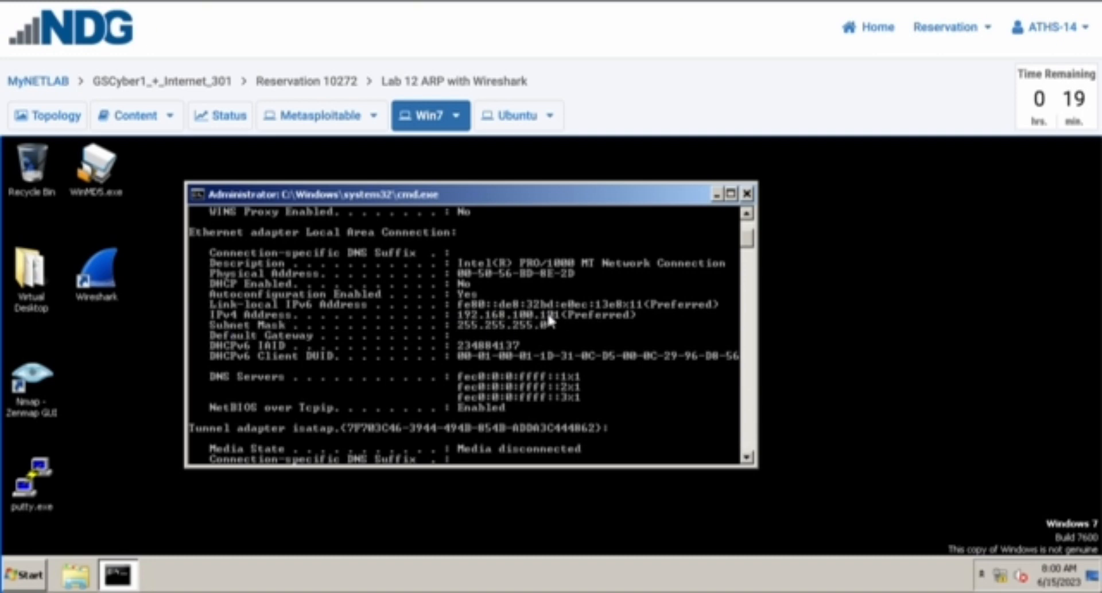
pyautogui.scroll(-3, 551, 320)
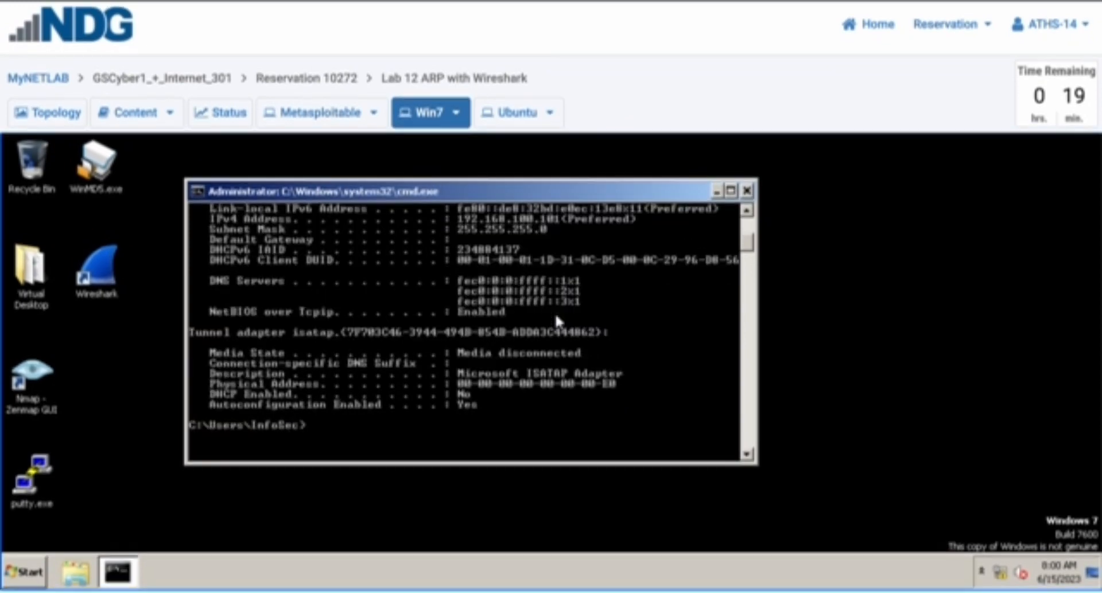
# Step: Launch Wireshark from the desktop and start a live capture on Local Area Connection
pyautogui.moveTo(466, 185); pyautogui.dragTo(570, 184)
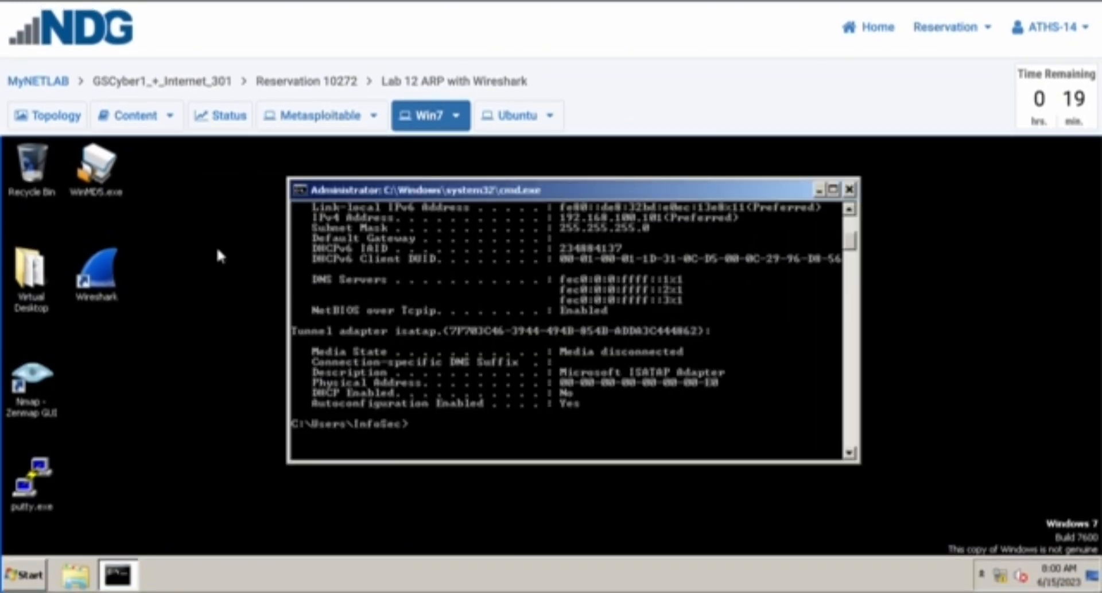
pyautogui.click(93, 273)
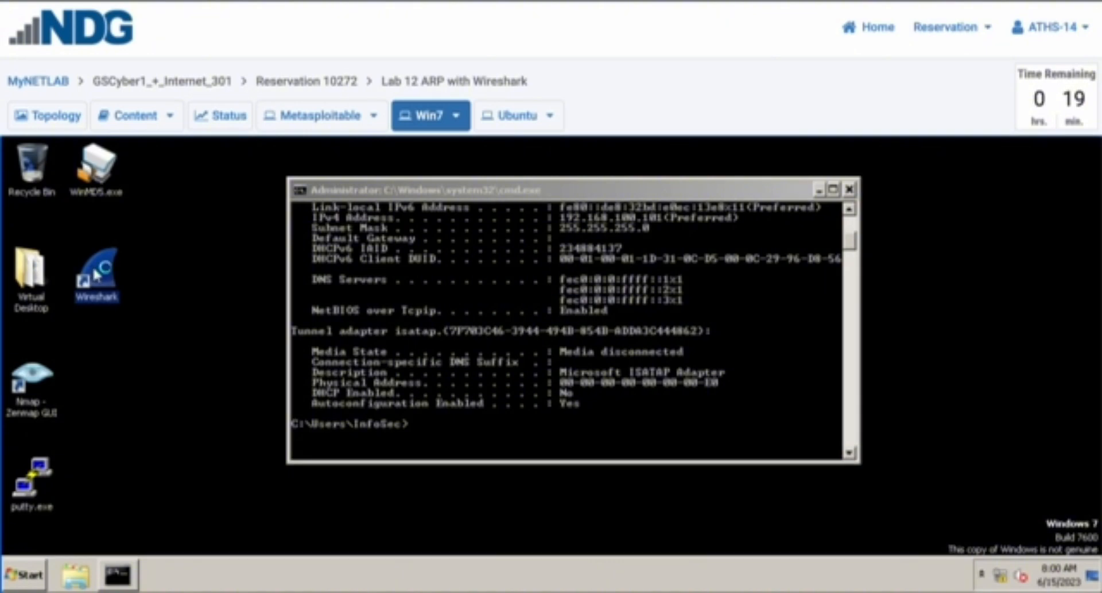
pyautogui.doubleClick(93, 266)
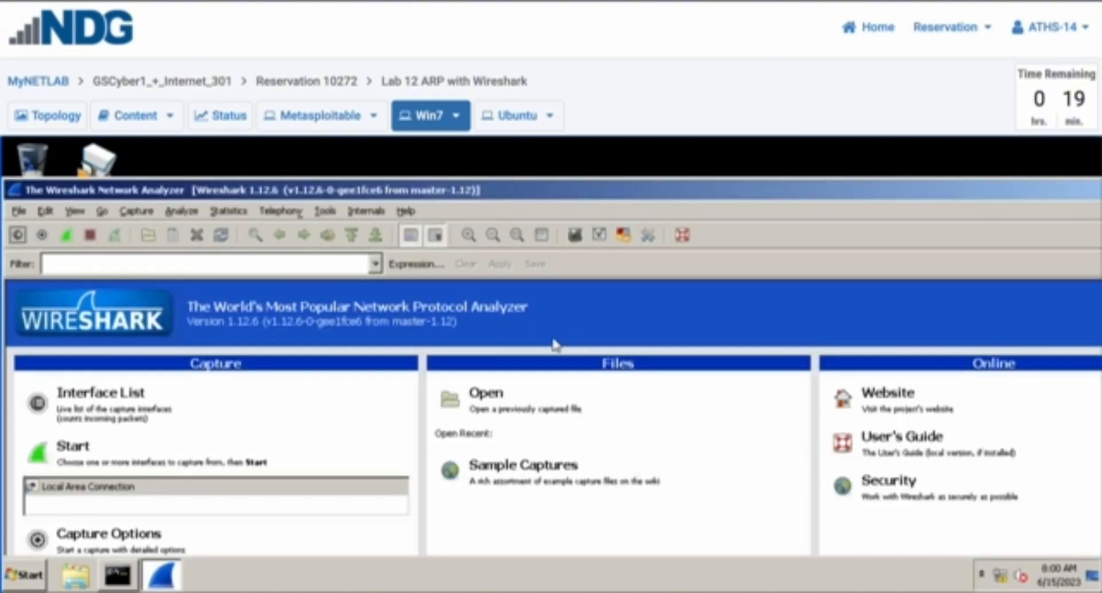
pyautogui.moveTo(604, 195); pyautogui.dragTo(600, 133)
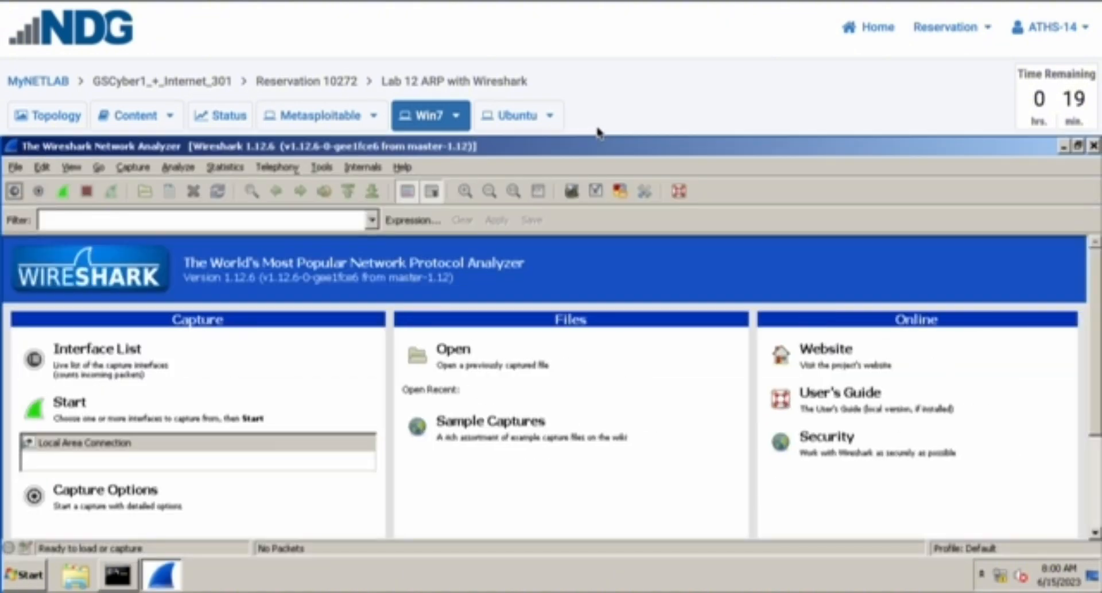
pyautogui.click(170, 442)
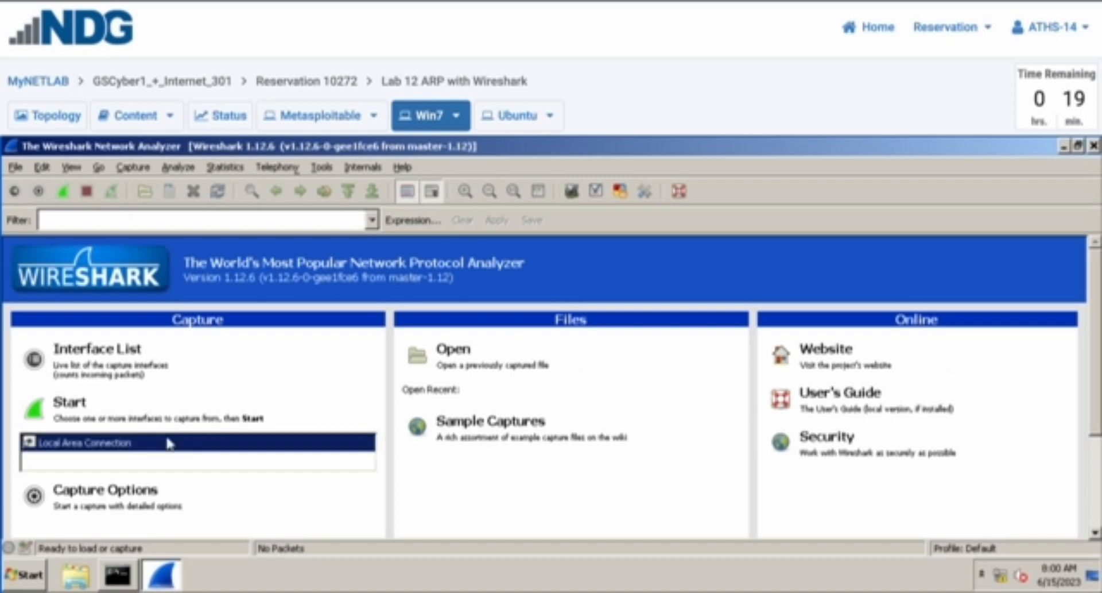
pyautogui.click(107, 409)
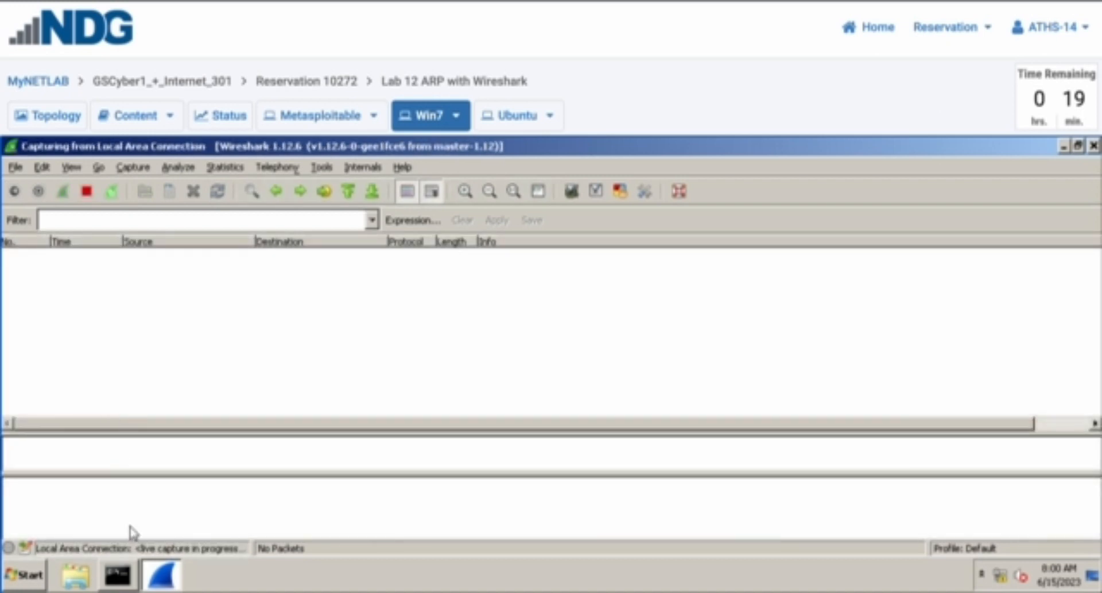
# Step: Ping the Ubuntu machine at 192.168.100.102 from the Command Prompt while the capture runs
pyautogui.click(118, 578)
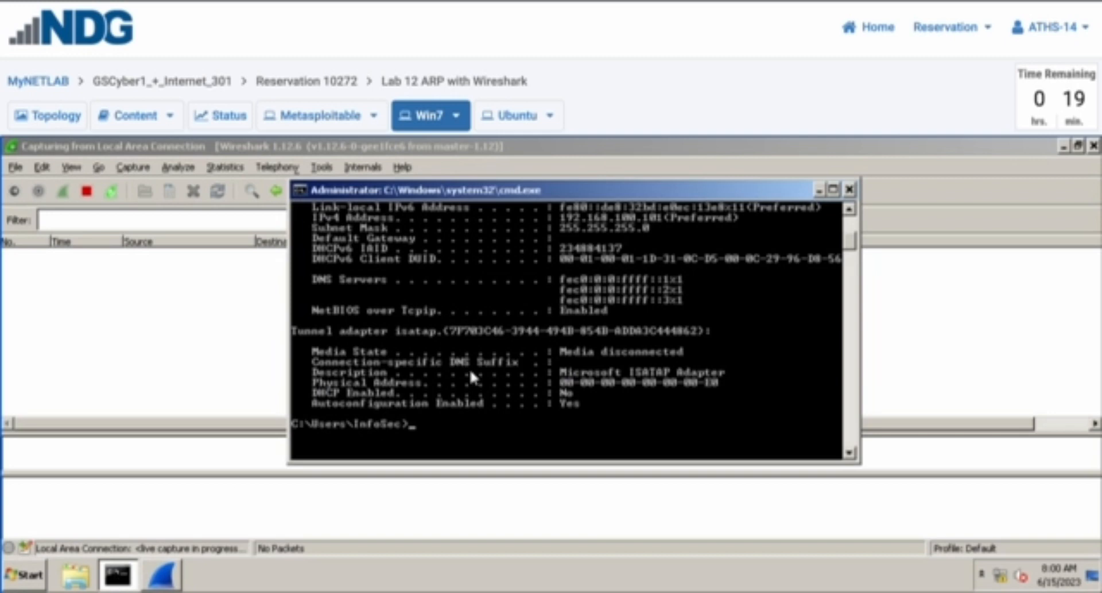
pyautogui.write('ping 192.168')
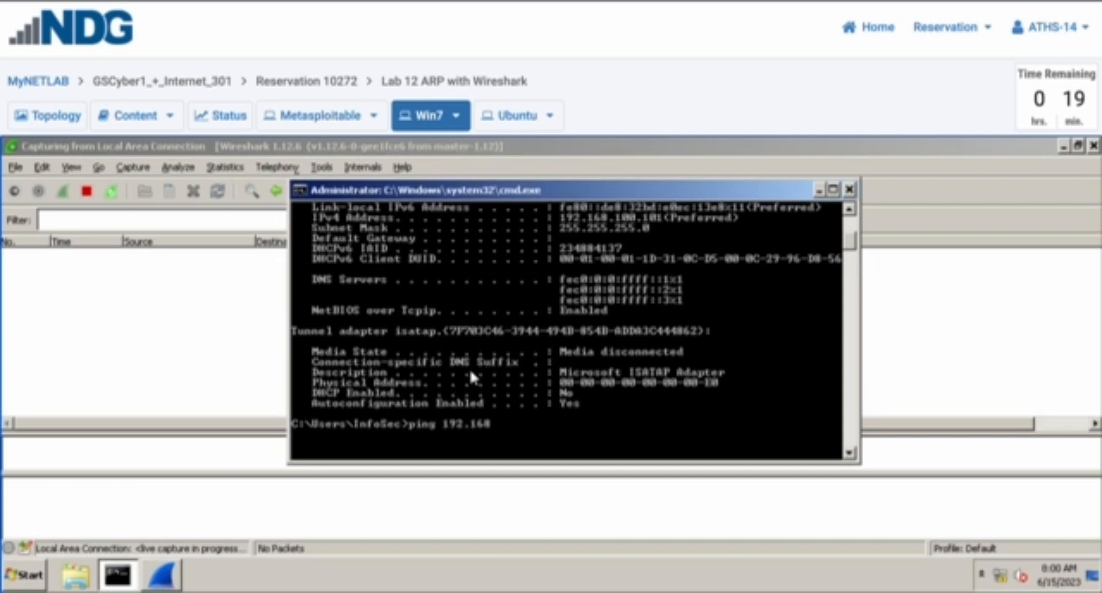
pyautogui.write('.100.102')
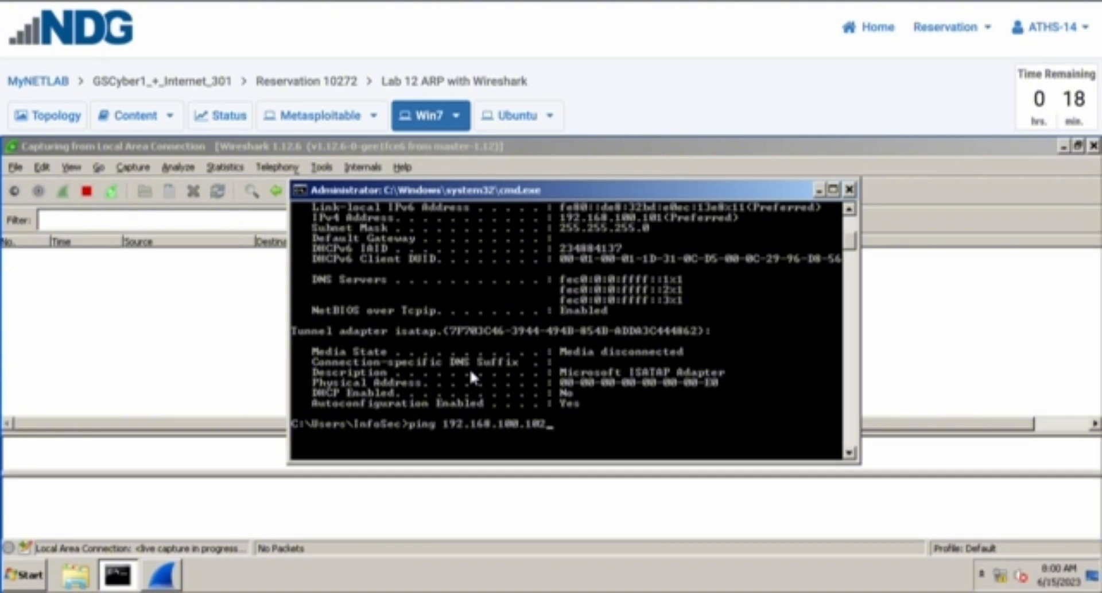
pyautogui.press('Return')
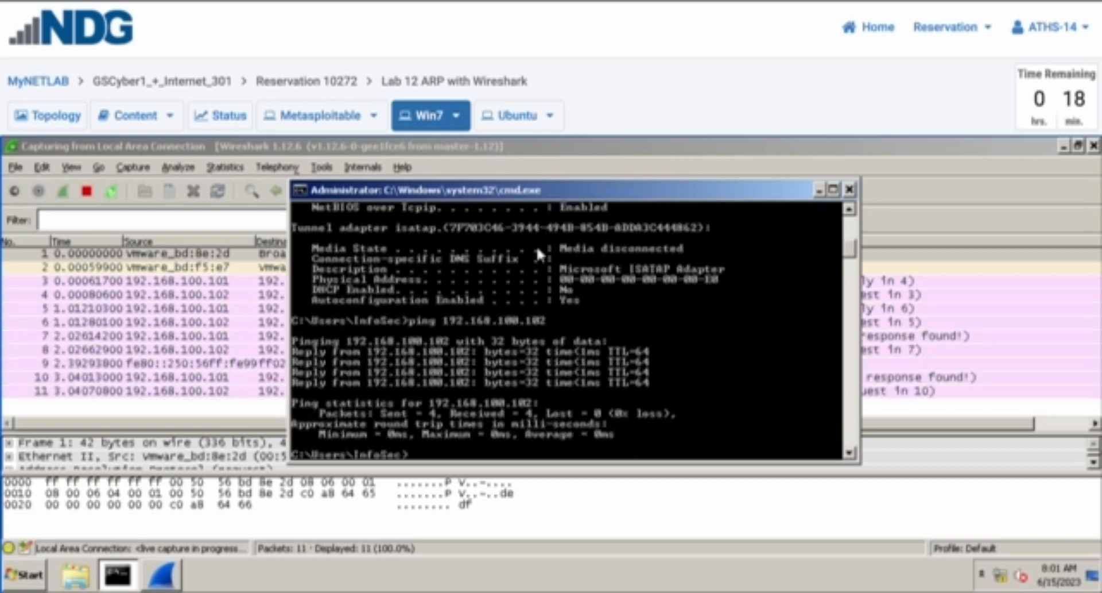
# Step: Stop the Wireshark capture and review the first ARP and ICMP packets in the list
pyautogui.click(242, 339)
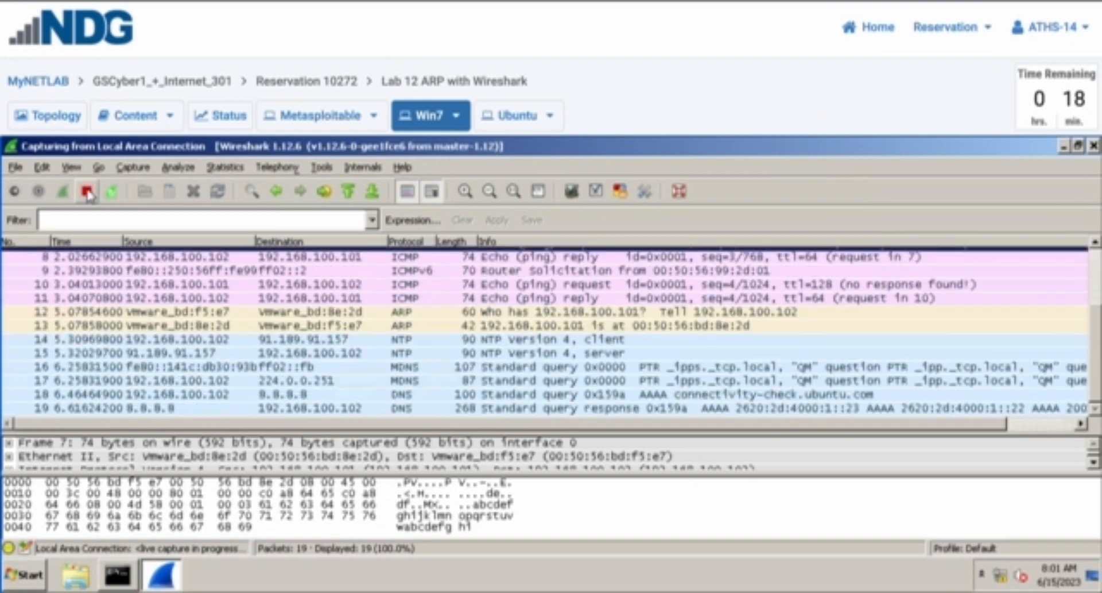
pyautogui.hotkey('ctrl', 'e')
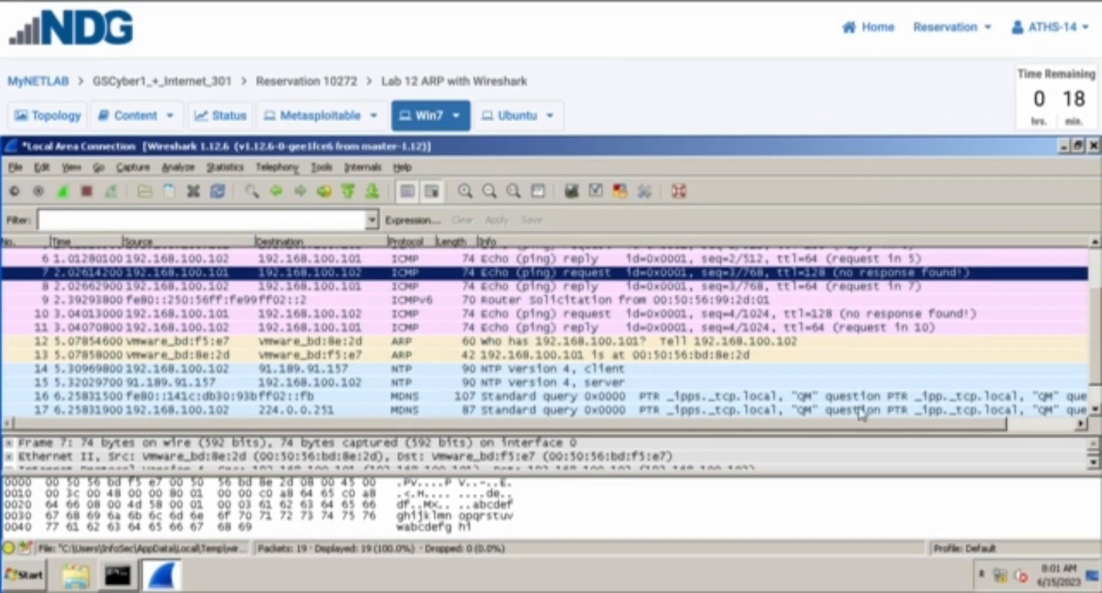
pyautogui.scroll(1, 849, 282)
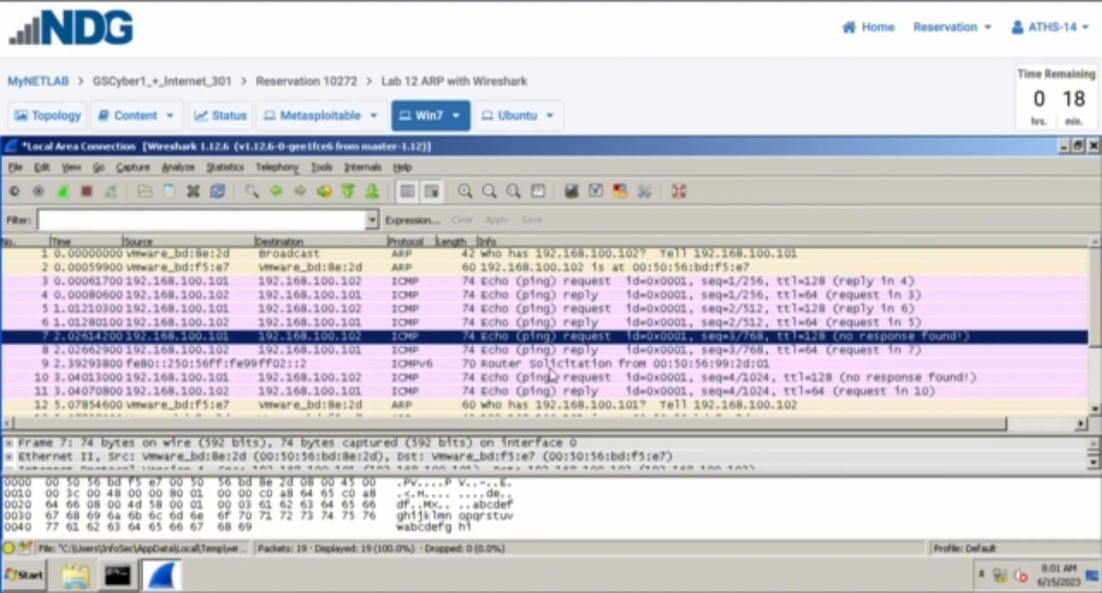
# Step: List the ARP table with arp -a in the Command Prompt and compare it with the captured ARP packets
pyautogui.moveTo(120, 581)
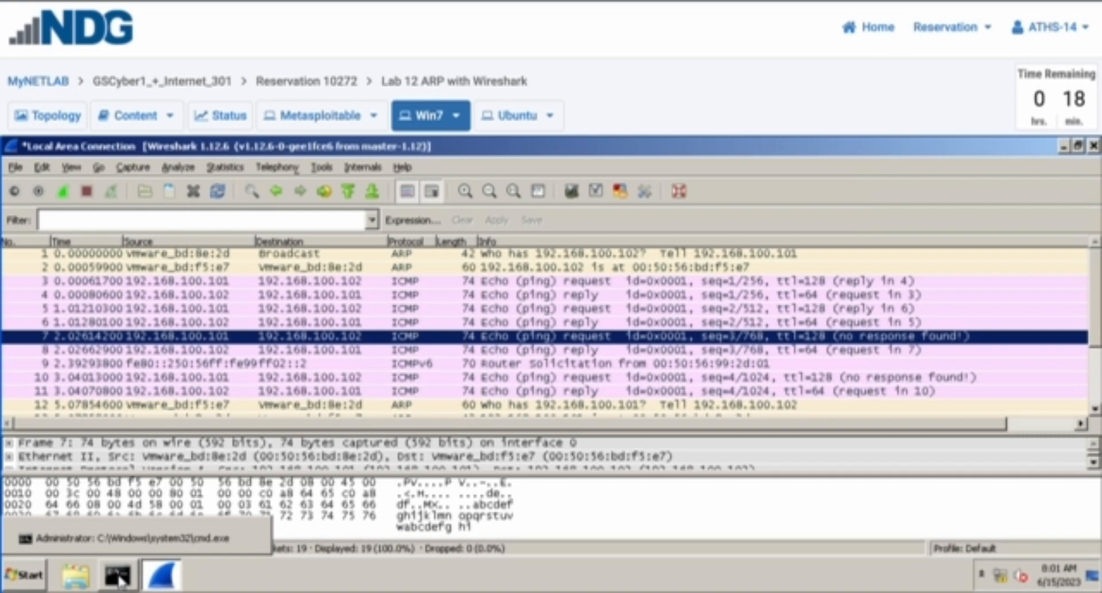
pyautogui.click(131, 538)
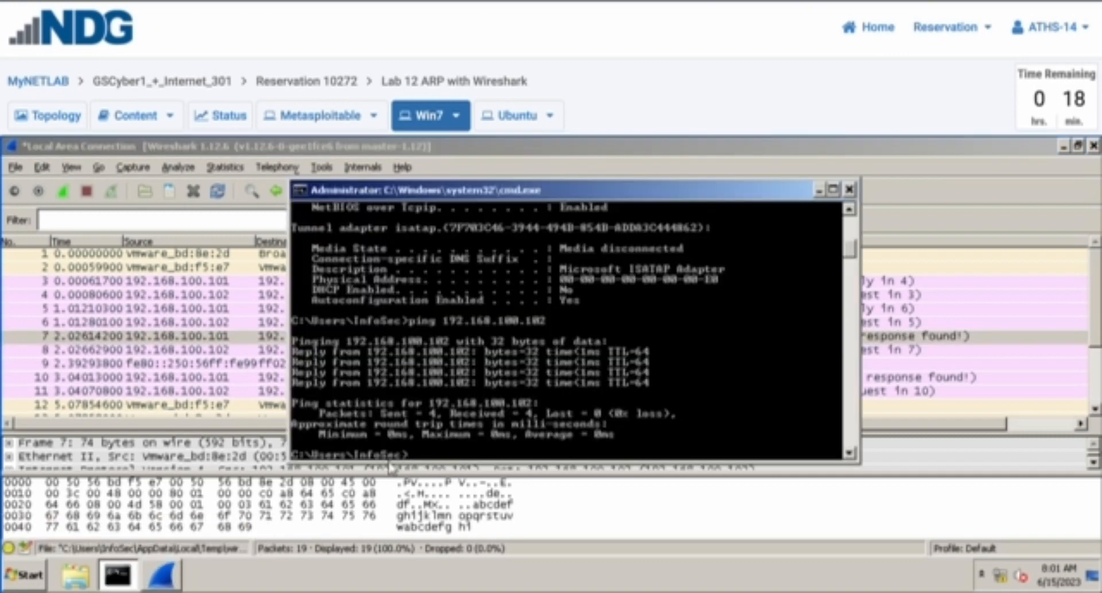
pyautogui.write('arp -a')
pyautogui.press('Return')
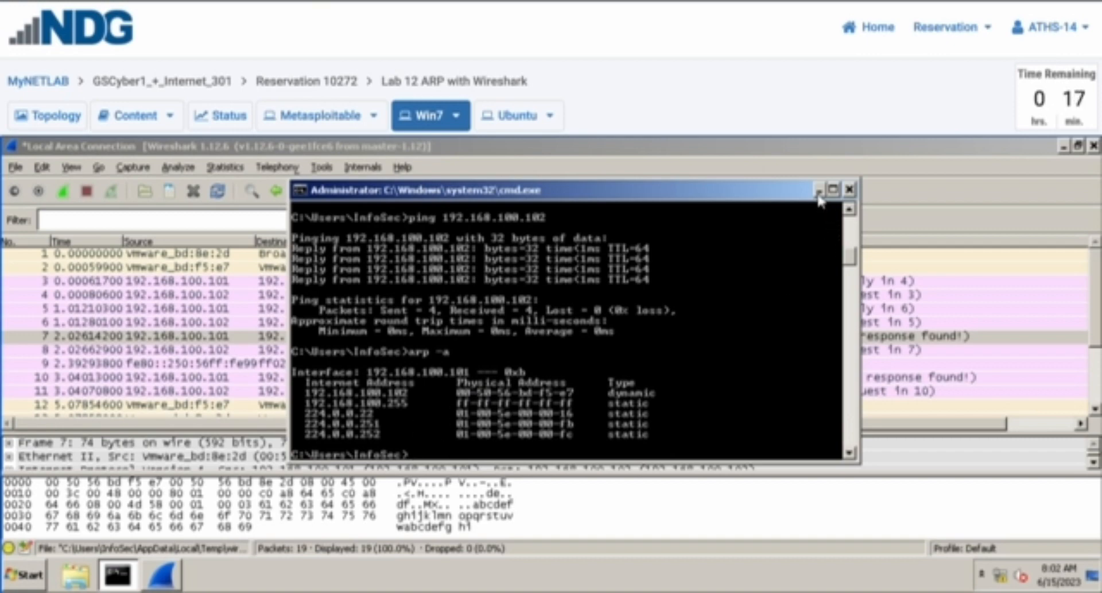
pyautogui.moveTo(710, 189); pyautogui.dragTo(431, 321)
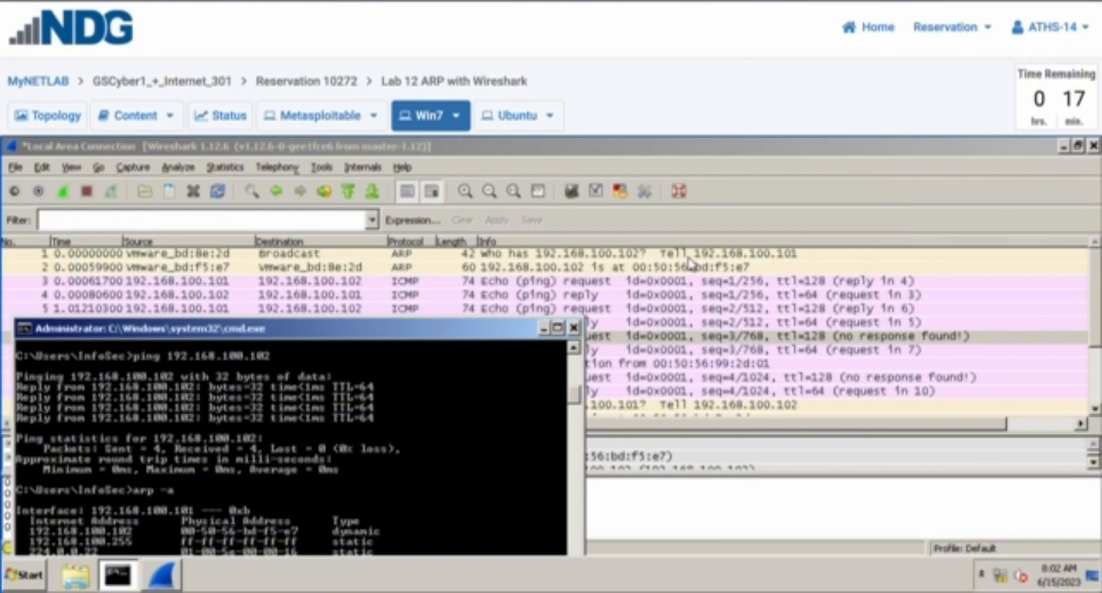
# Step: Clear the ARP cache with arp -d, recheck it with arp -a, and minimize the Command Prompt
pyautogui.moveTo(413, 328); pyautogui.dragTo(660, 157)
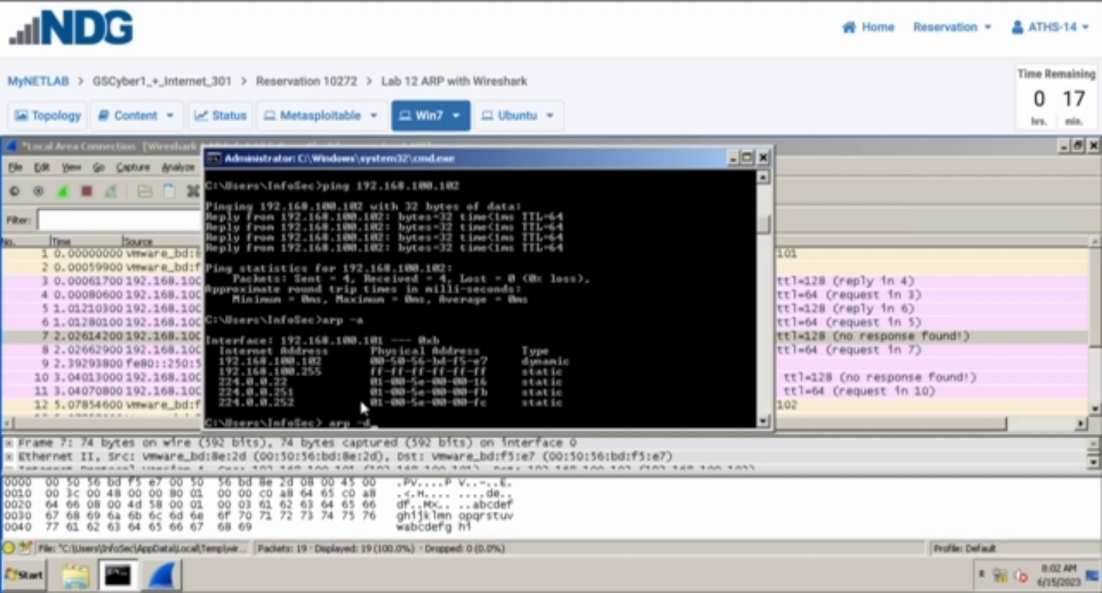
pyautogui.press('Return')
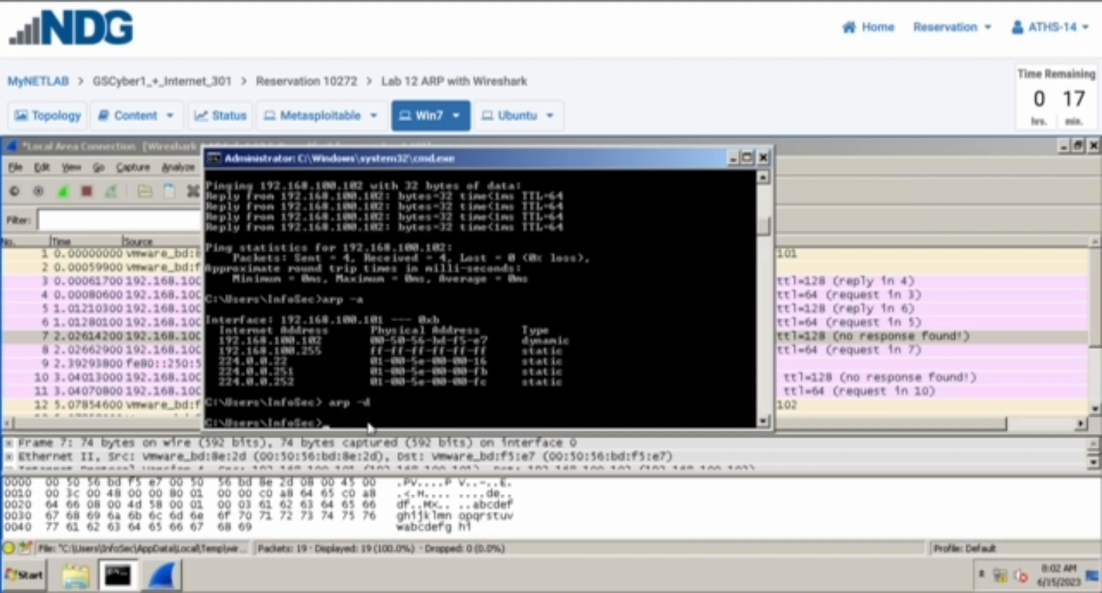
pyautogui.write('arp -a')
pyautogui.press('Return')
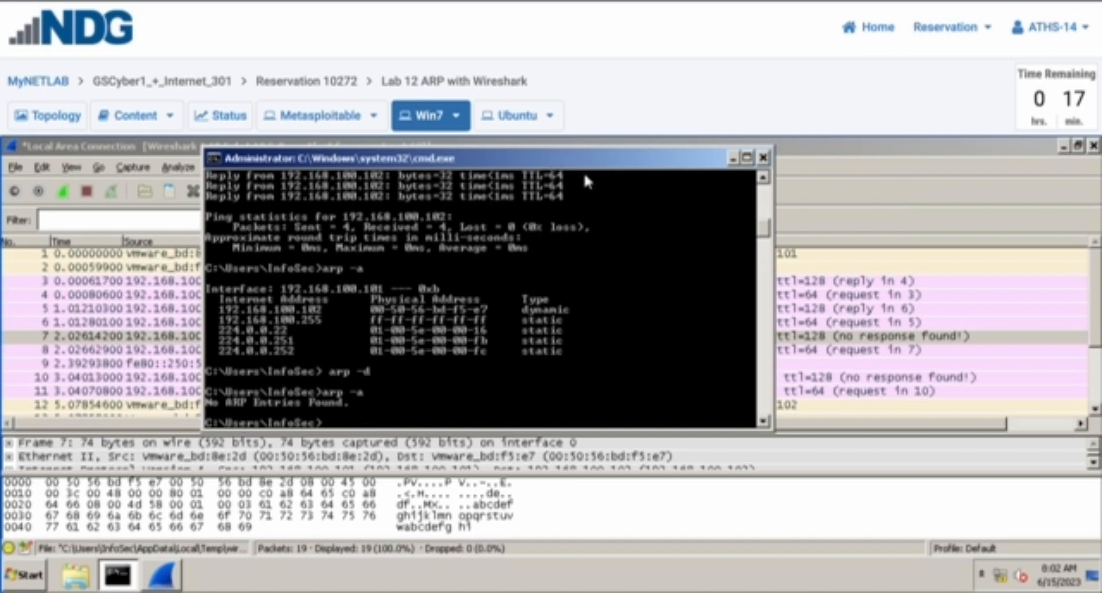
pyautogui.moveTo(583, 171); pyautogui.dragTo(623, 187)
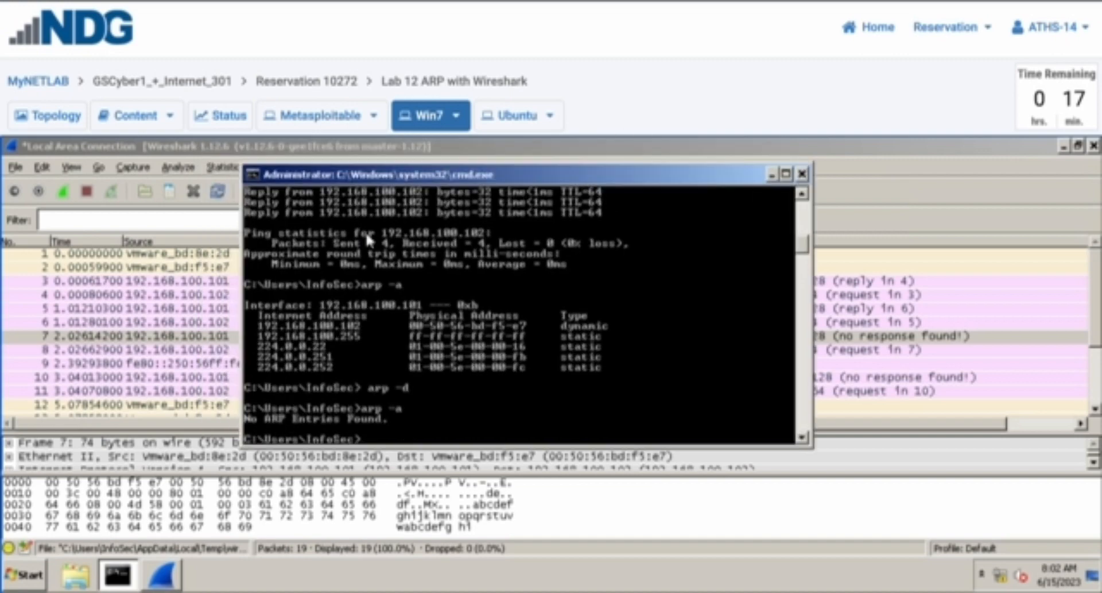
pyautogui.click(773, 175)
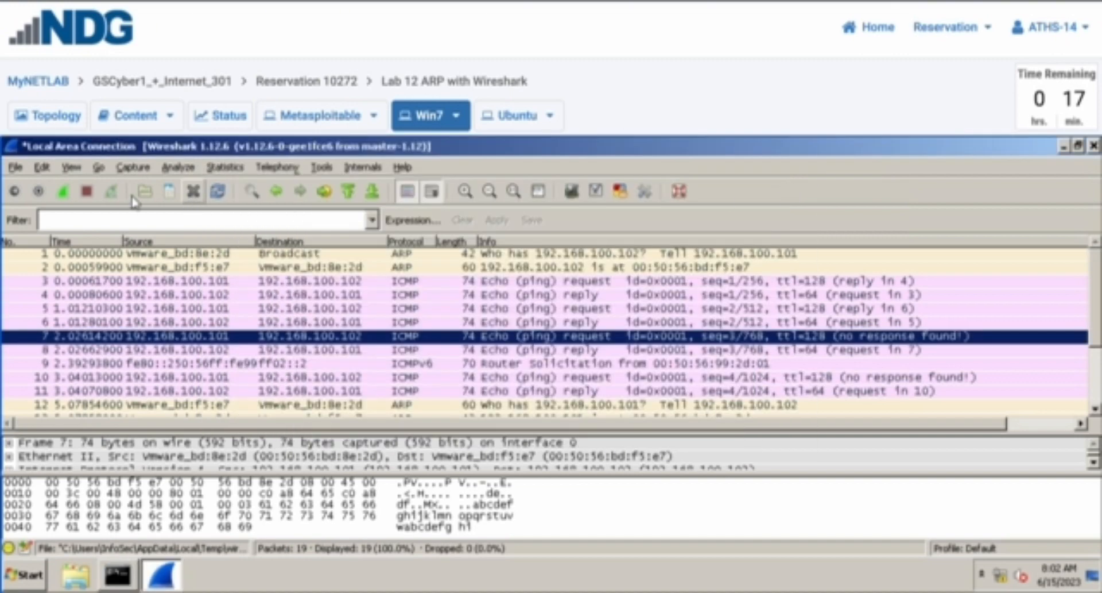
# Step: Start a new Wireshark capture without saving the previous packets and ping 192.168.100.200 from the Command Prompt
pyautogui.click(63, 193)
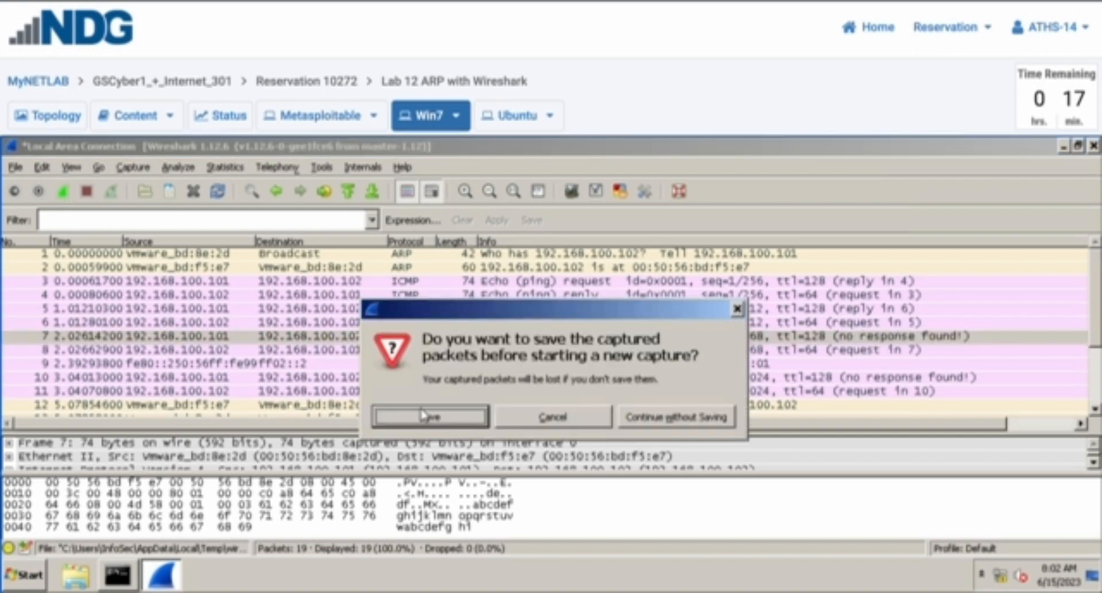
pyautogui.click(658, 422)
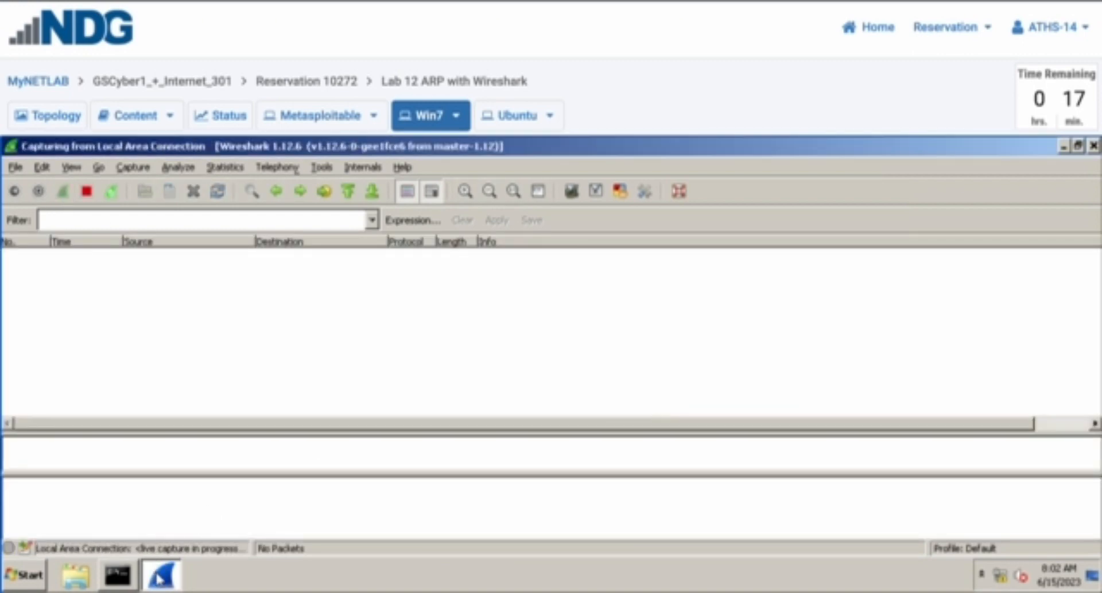
pyautogui.click(118, 575)
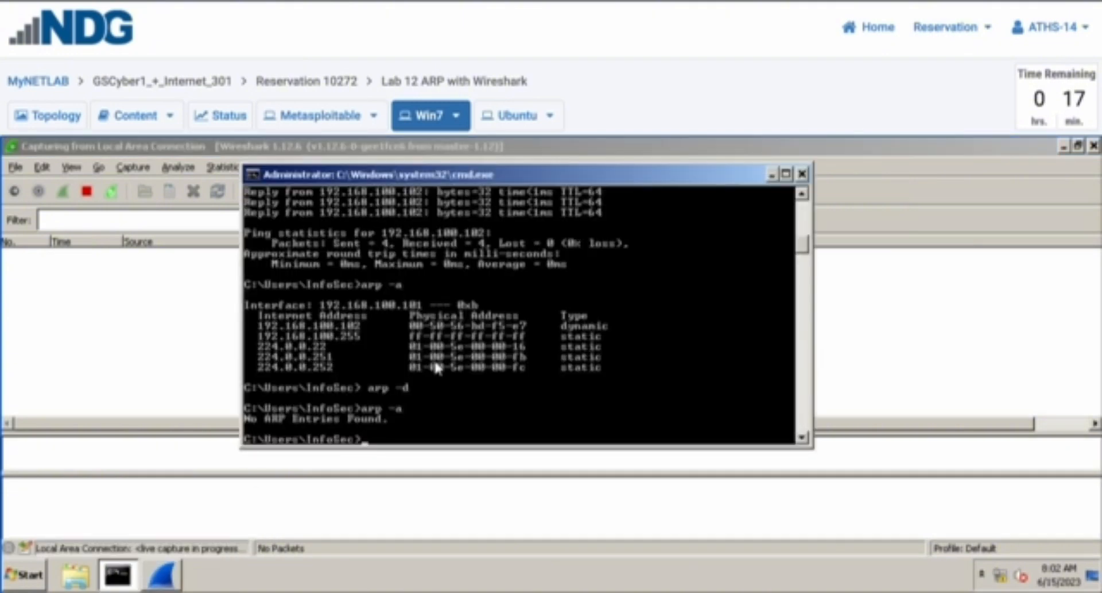
pyautogui.write('ping')
pyautogui.write('192.168')
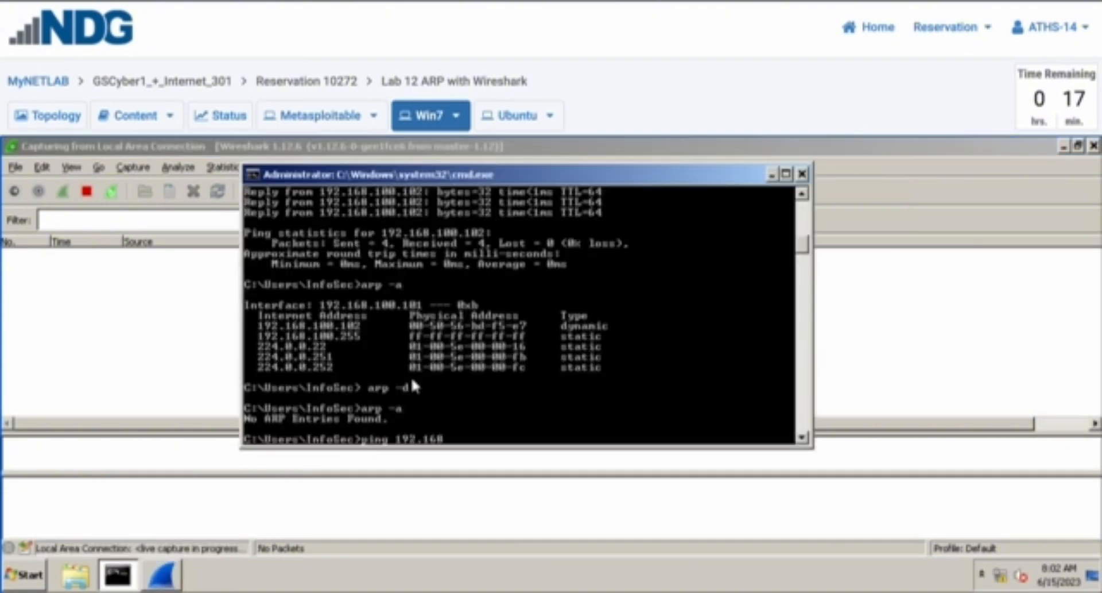
pyautogui.write('.100.200')
pyautogui.press('Return')
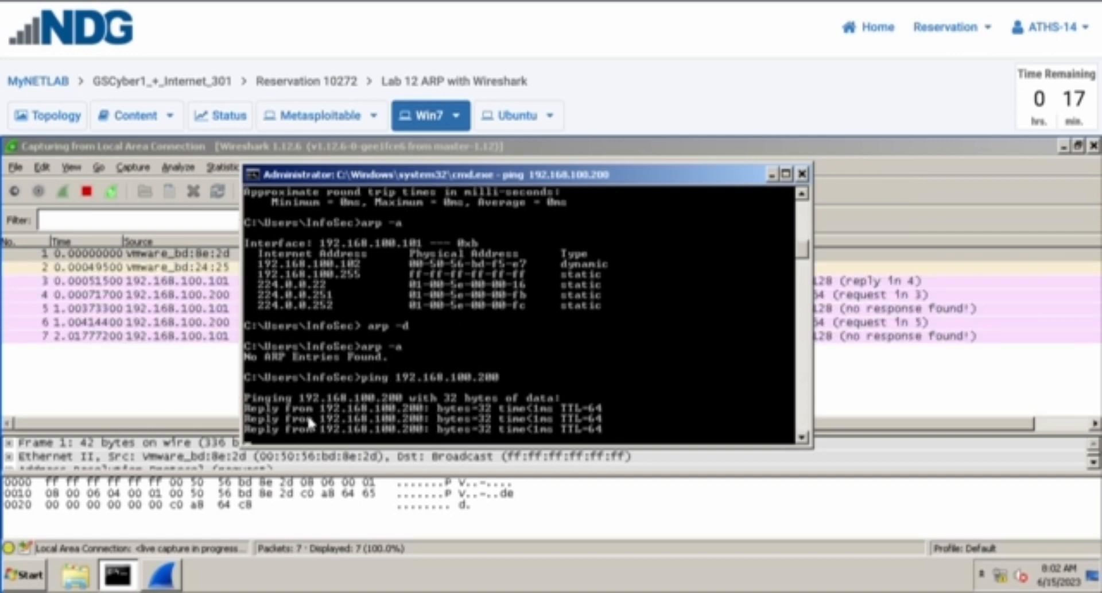
# Step: Minimize the Command Prompt and stop the running Wireshark capture
pyautogui.click(772, 174)
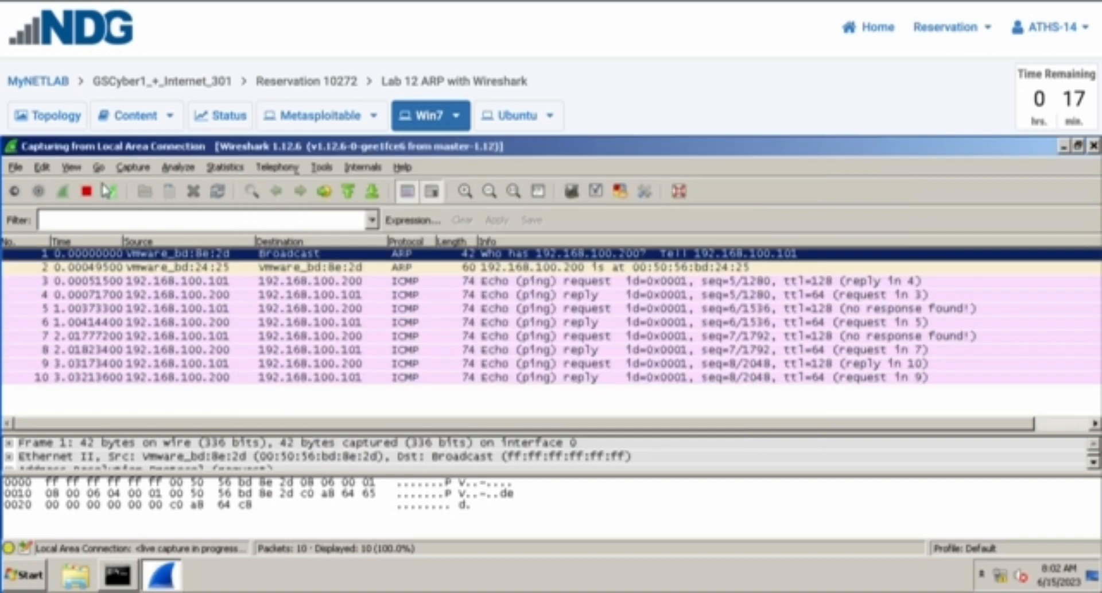
pyautogui.click(86, 191)
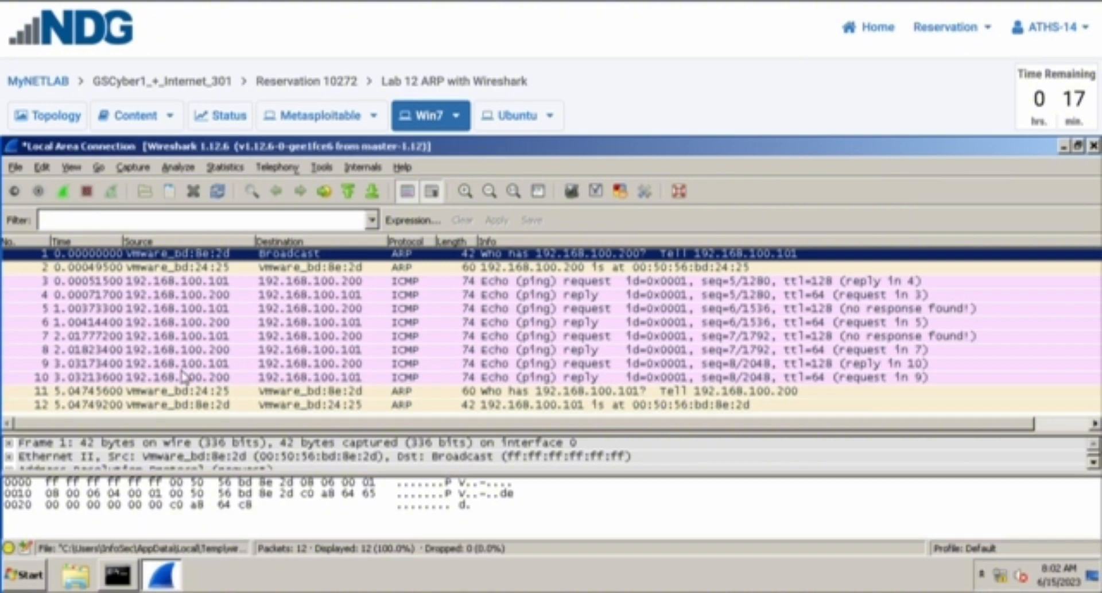
# Step: List the ARP table with arp -a in the Command Prompt and compare the 192.168.100.200 entry with the captured ARP reply
pyautogui.moveTo(161, 572)
pyautogui.click(128, 572)
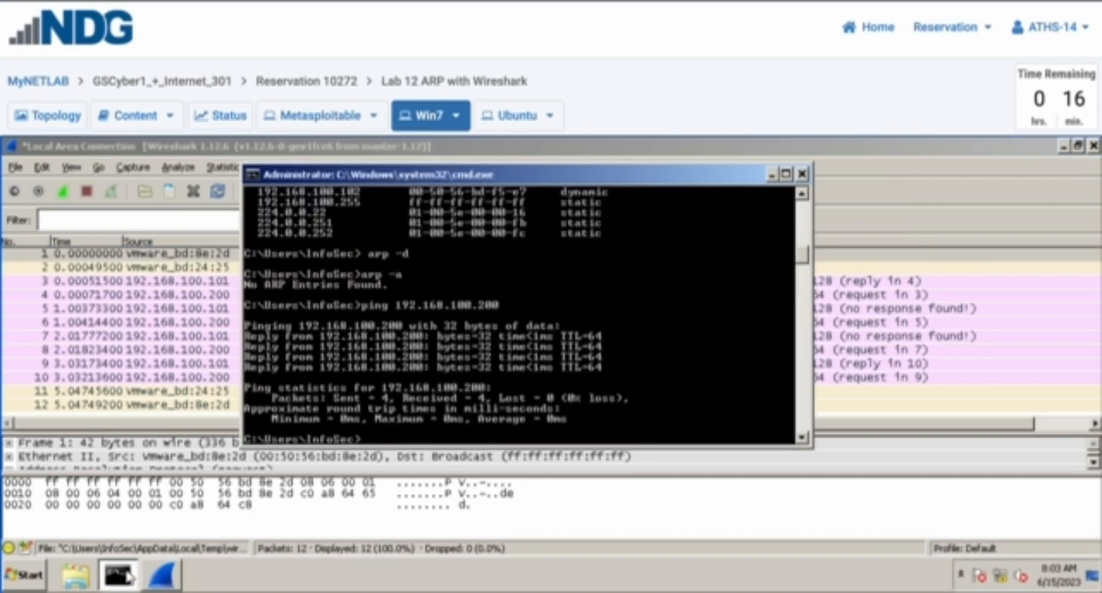
pyautogui.write('arp -a')
pyautogui.press('Return')
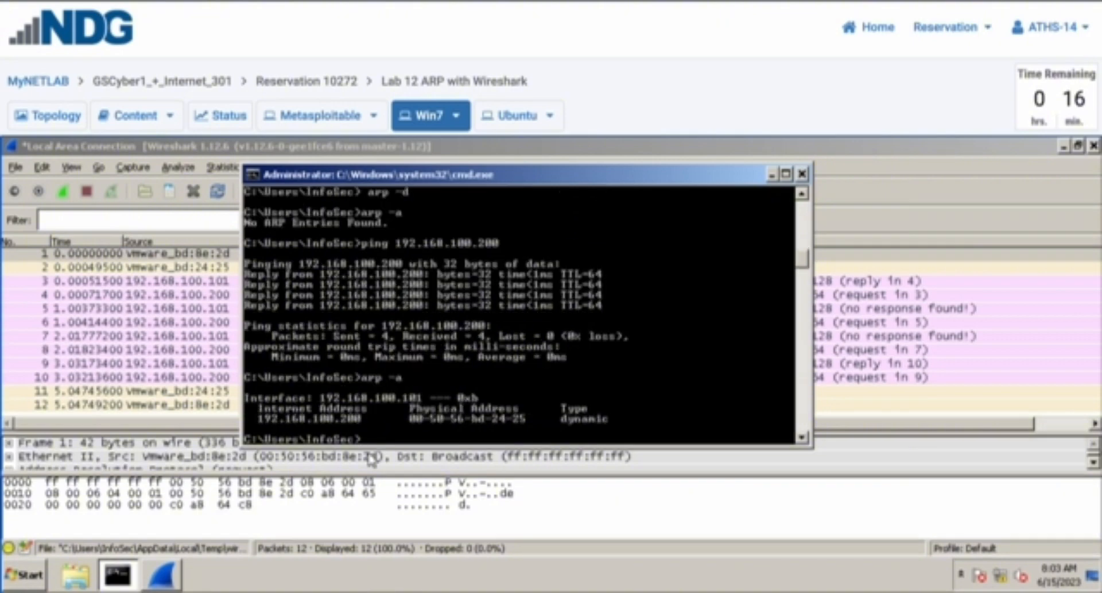
pyautogui.moveTo(566, 178); pyautogui.dragTo(350, 257)
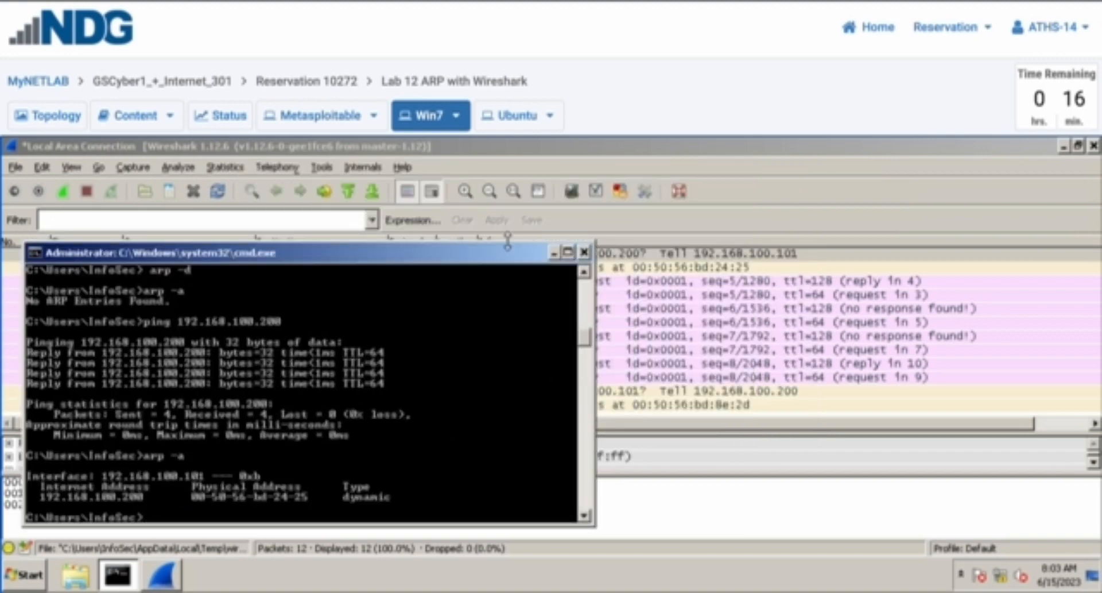
pyautogui.moveTo(487, 254); pyautogui.dragTo(495, 305)
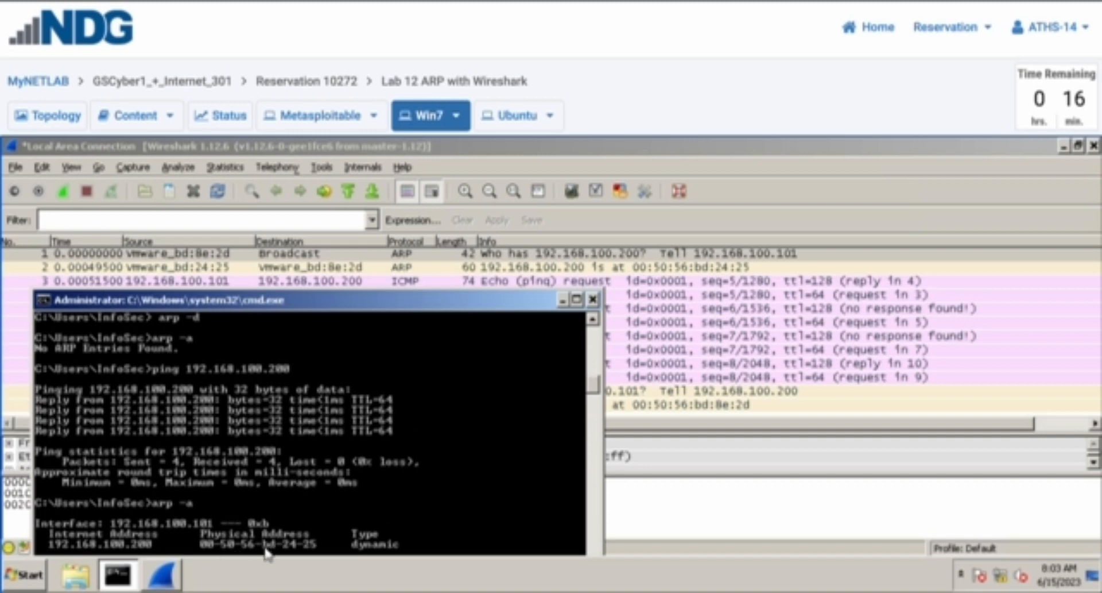
pyautogui.moveTo(483, 304); pyautogui.dragTo(535, 256)
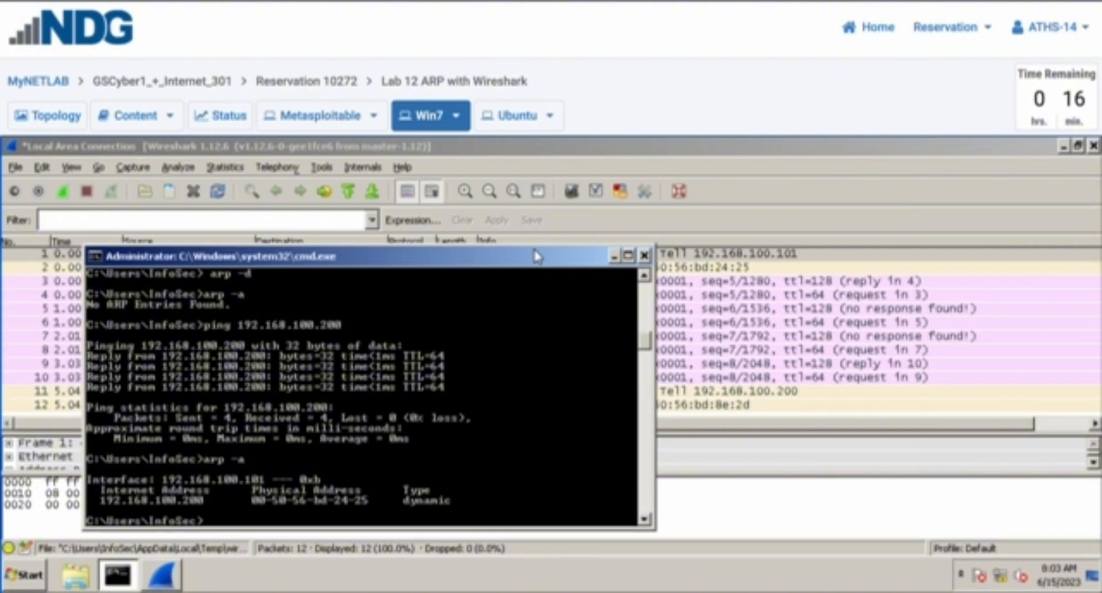